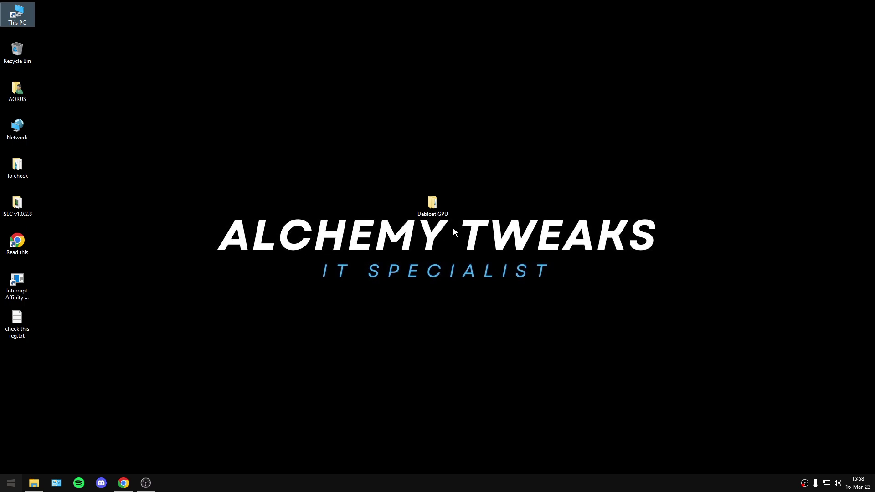
Step: Browse the Debloat GPU folder's 2 DDU and 3 nvcleanstall subfolders, then return to Debloat GPU
double_click(434, 206)
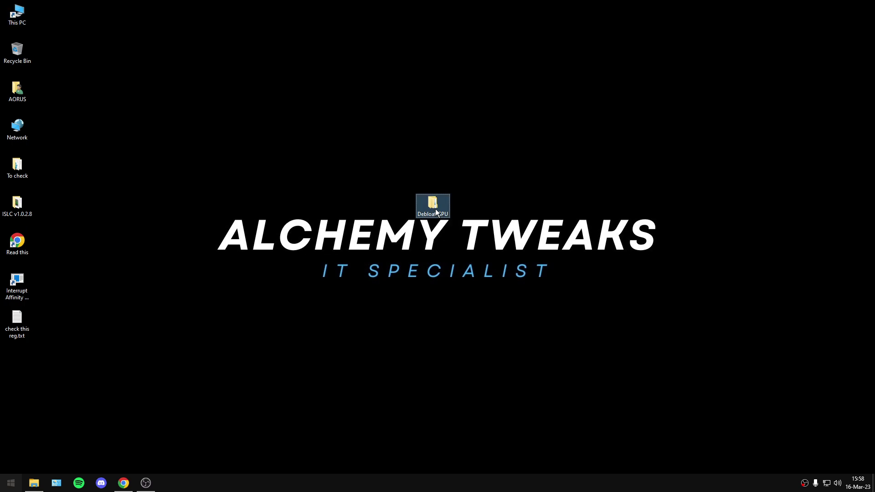
double_click(374, 154)
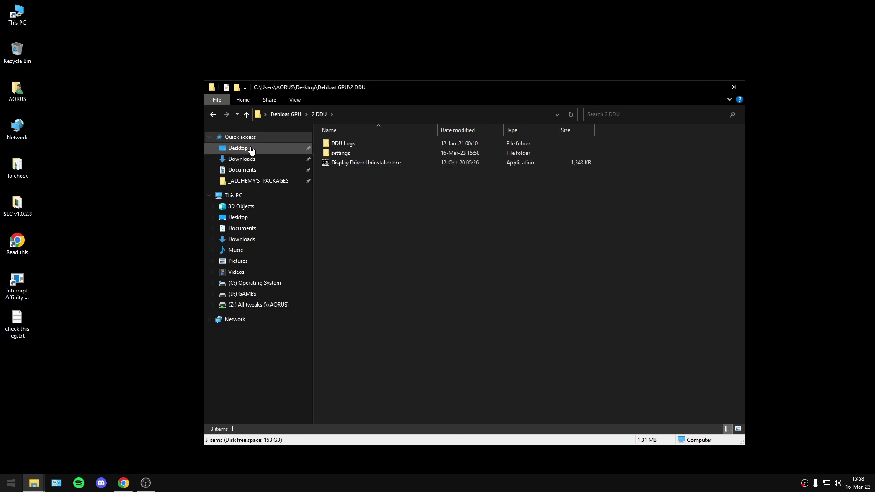
click(213, 114)
double_click(364, 163)
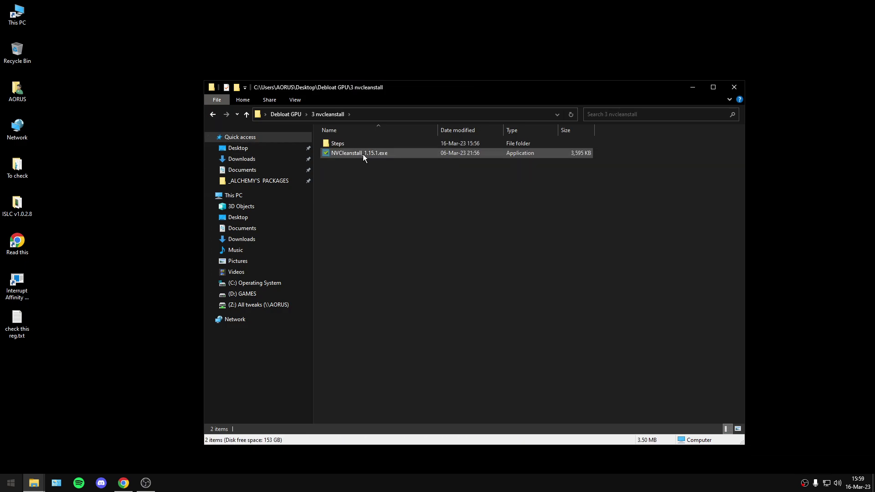
click(363, 156)
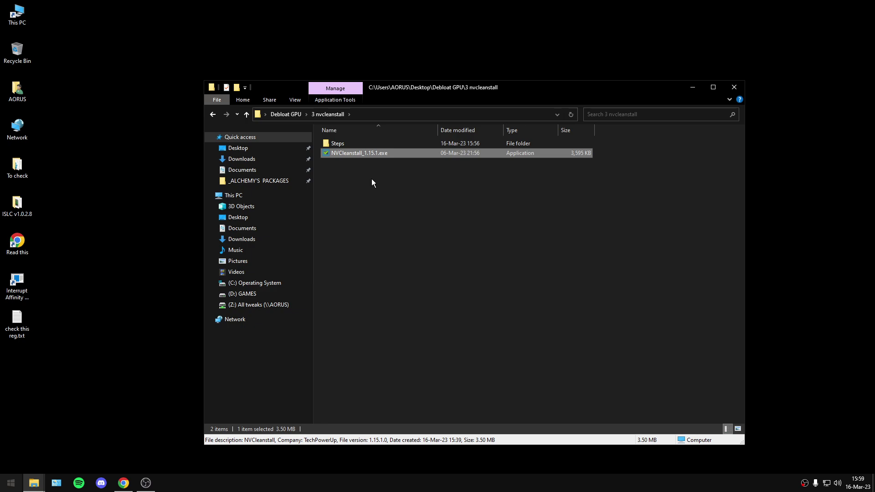
click(372, 179)
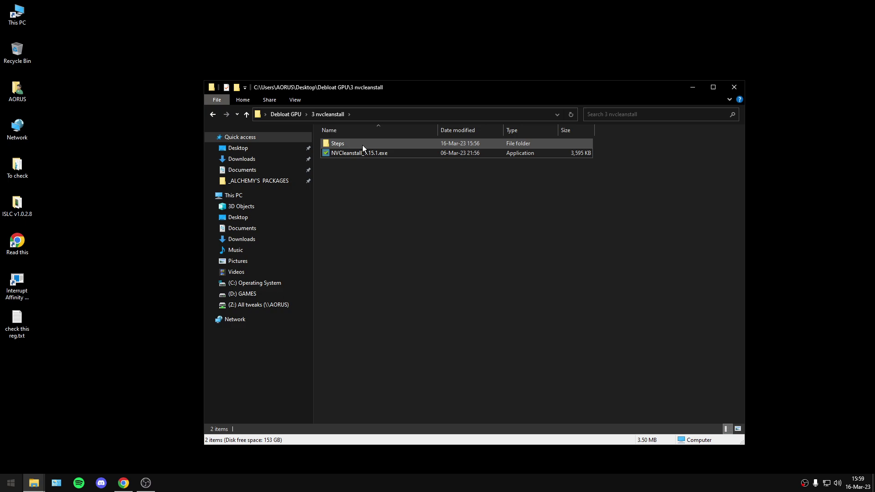
click(217, 119)
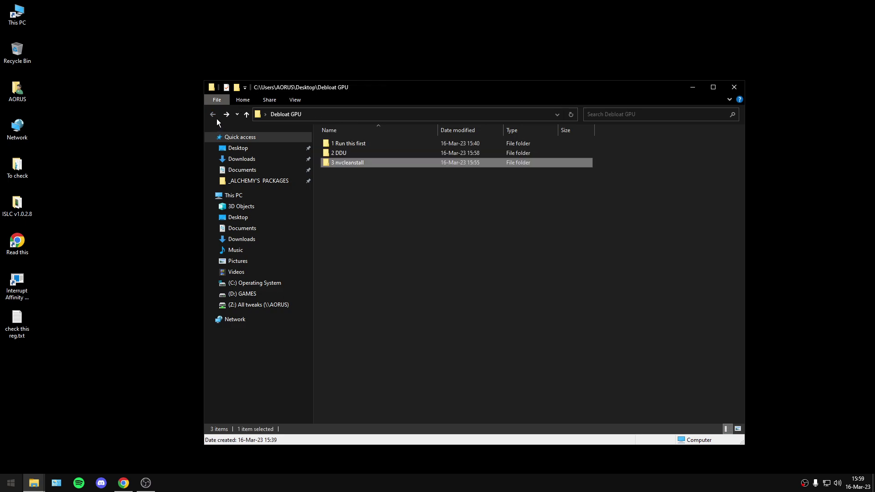
Step: Merge Disable Automatic Driver Updates.reg from 1 Run this first into the registry
double_click(399, 145)
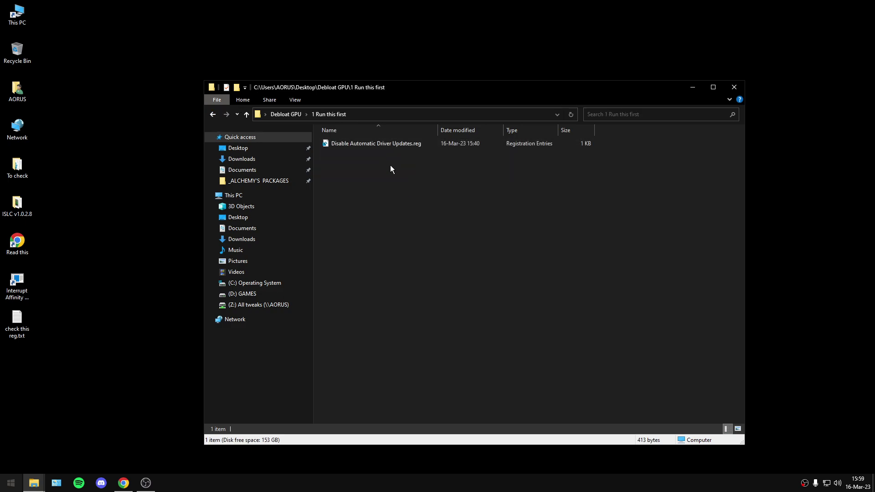
double_click(366, 145)
click(507, 255)
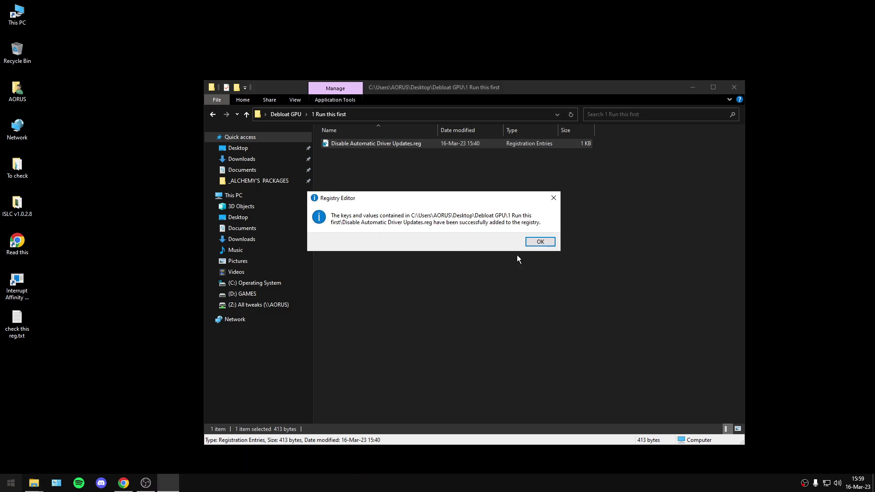
click(541, 241)
Step: Review the .reg file's registry lines in Notepad, close it, and bring up Start
right_click(366, 143)
click(390, 160)
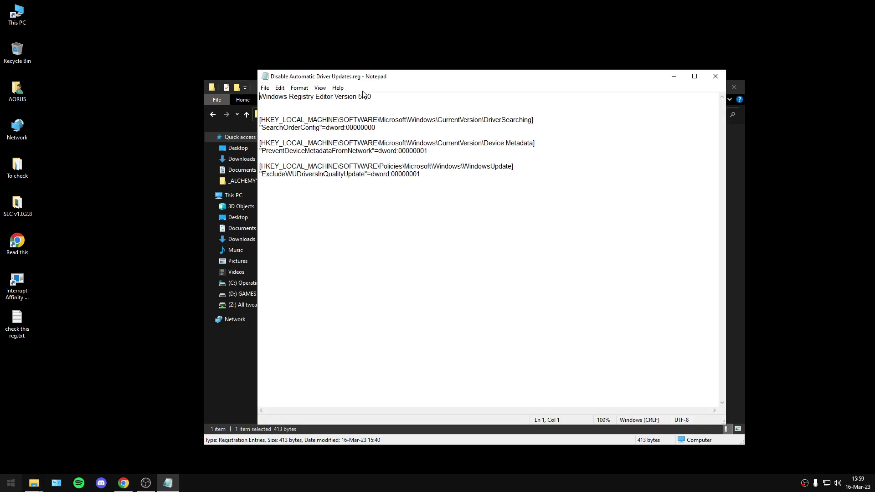
drag(473, 189, 245, 128)
drag(522, 182, 321, 77)
click(731, 97)
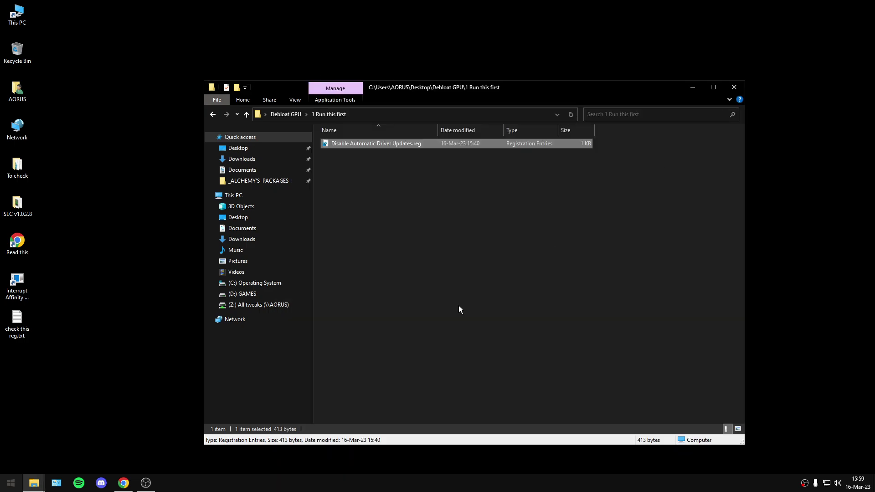
click(11, 483)
Step: Open Windows Settings, close it again, and return Explorer to the Debloat GPU folder
click(163, 319)
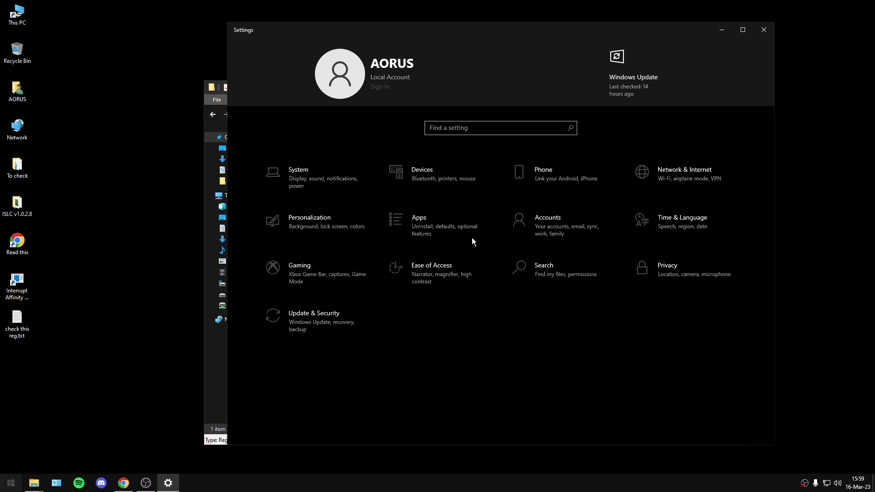
click(763, 30)
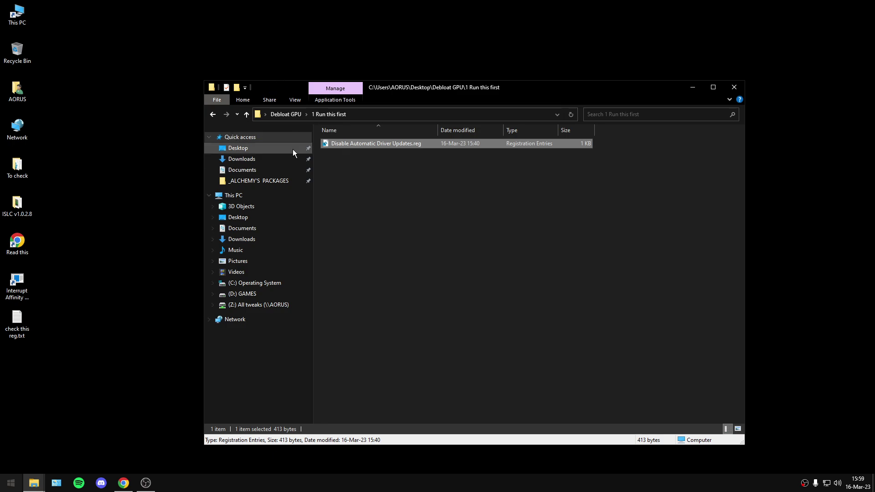
click(211, 114)
Step: Launch Display Driver Uninstaller from the 2 DDU folder, dismissing the Safe Mode warning
double_click(346, 154)
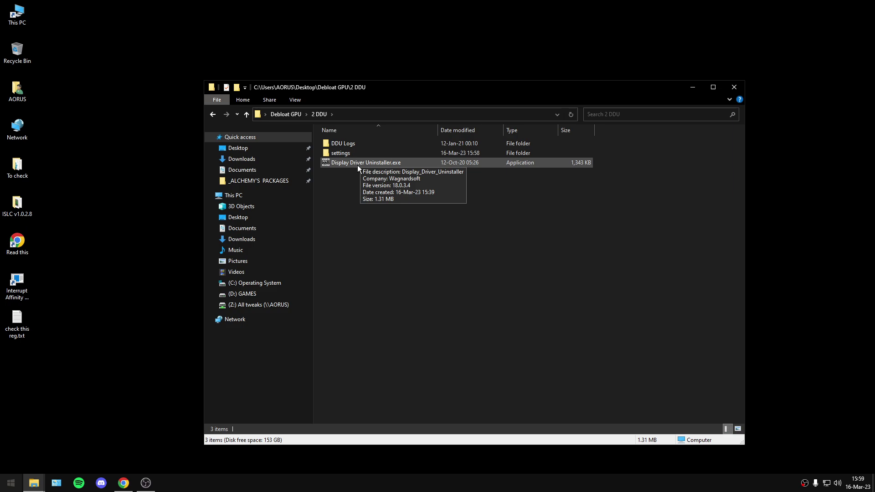
double_click(357, 164)
click(505, 277)
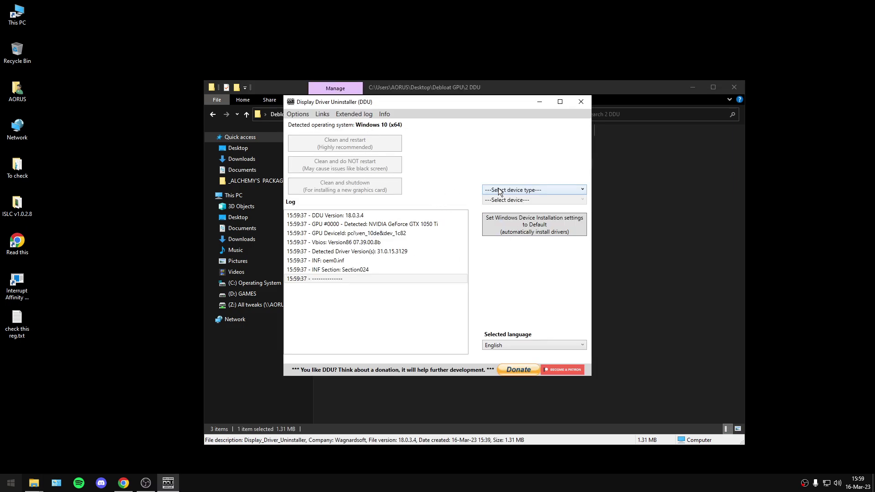
Step: Set DDU's device type to GPU with NVIDIA as the device
click(539, 191)
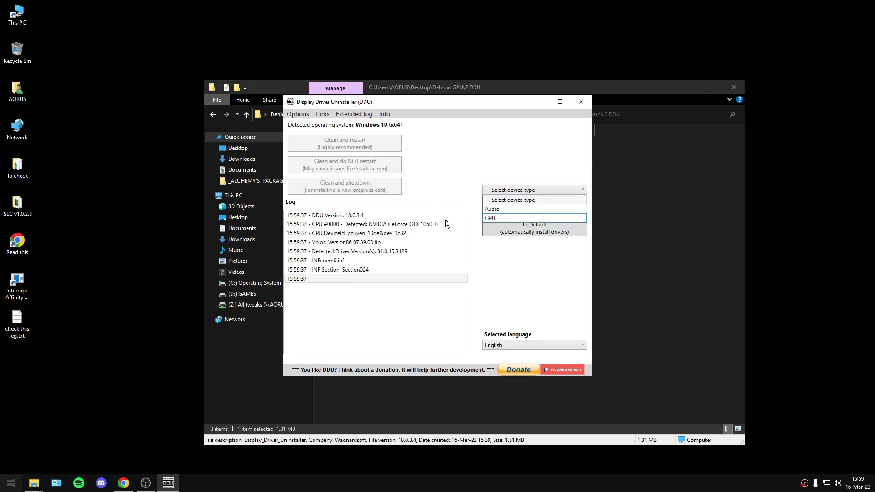
click(510, 205)
click(511, 200)
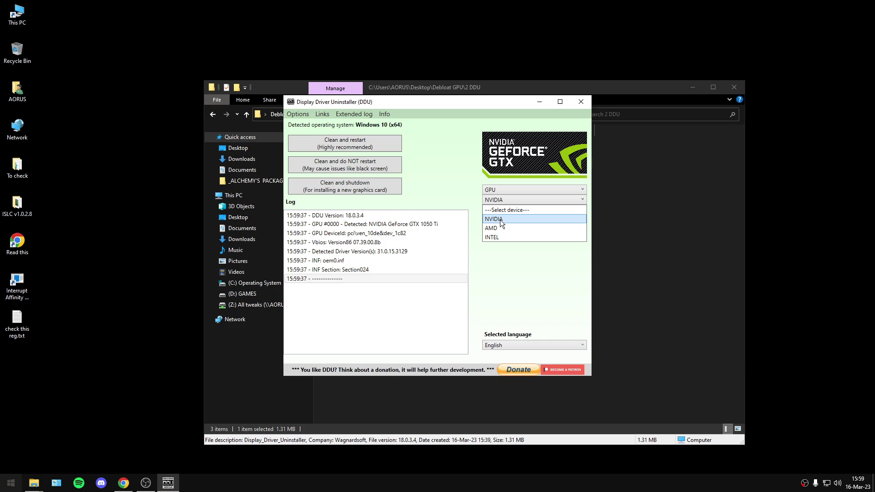
click(499, 219)
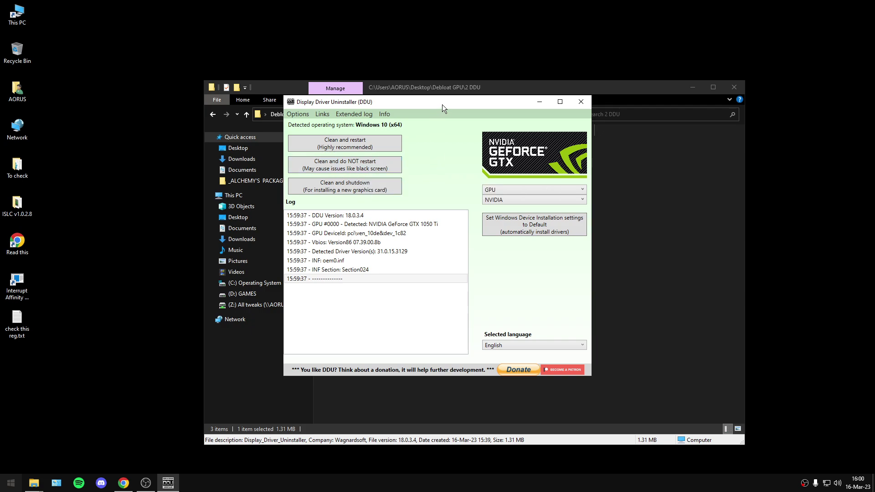
drag(442, 104, 466, 113)
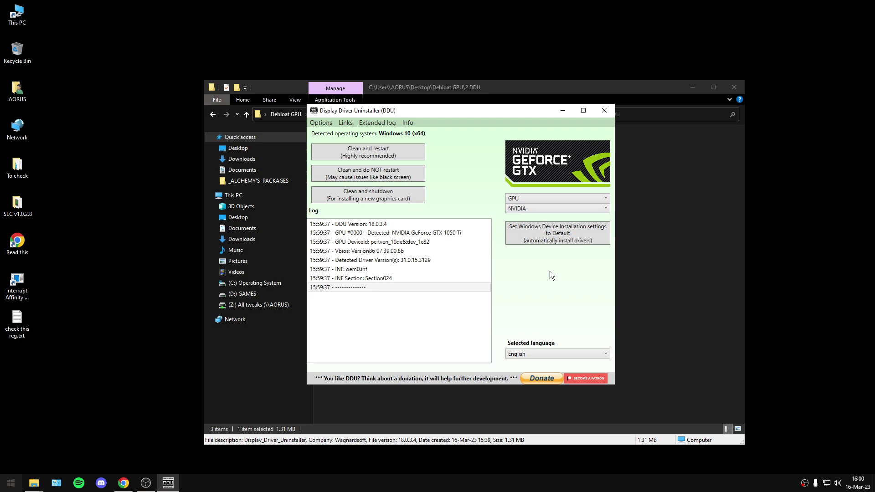
Step: Close DDU and run NVCleanstall_1.15.1.exe from 3 nvcleanstall as administrator
click(603, 110)
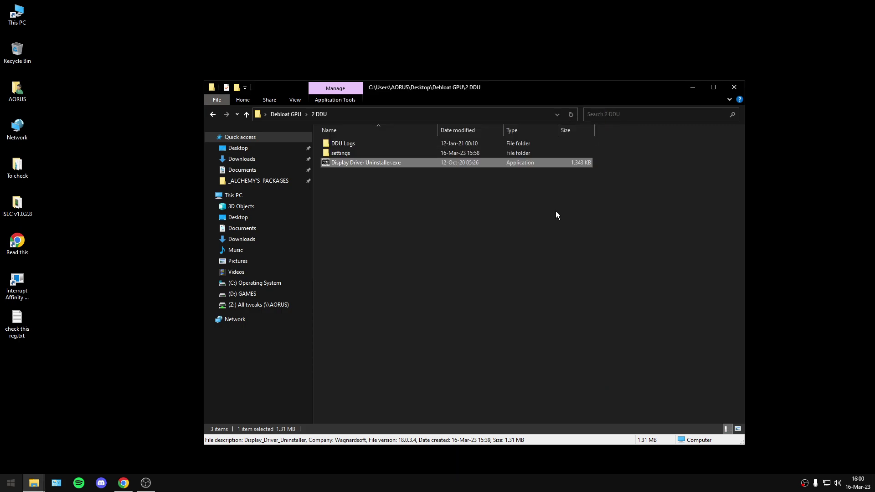
click(211, 115)
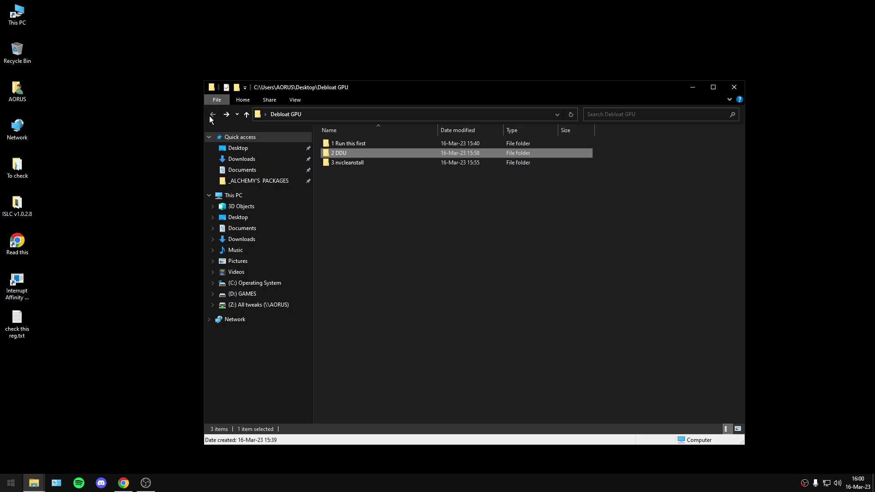
click(360, 165)
double_click(360, 165)
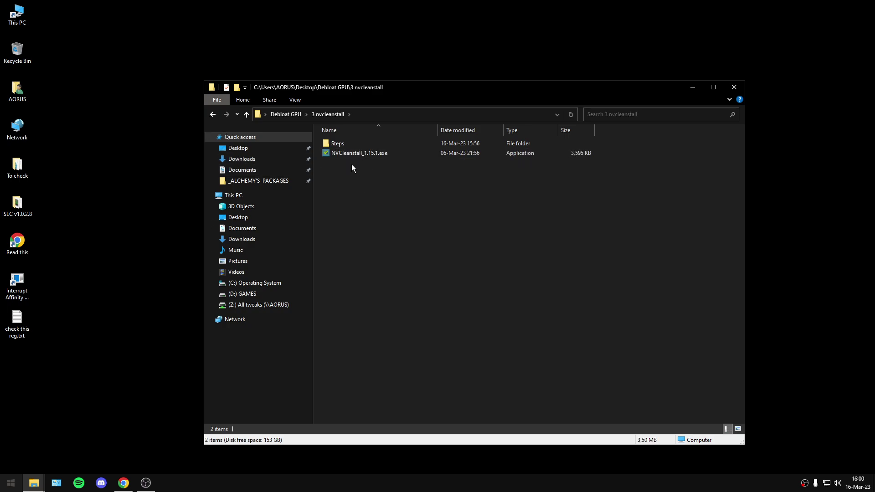
click(382, 153)
right_click(382, 153)
click(403, 171)
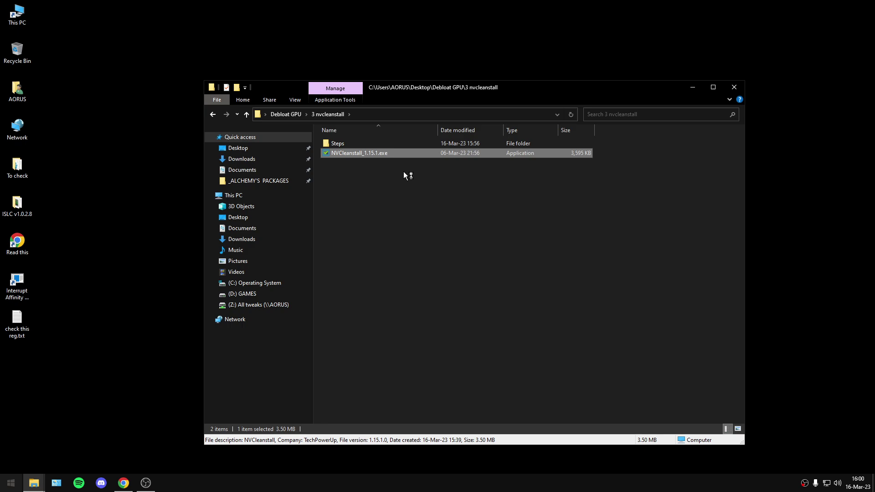
drag(454, 88, 551, 95)
Step: Manually pick driver 531.29 Windows 10 64-bit Desktop DCH with all versions shown
drag(349, 108, 386, 91)
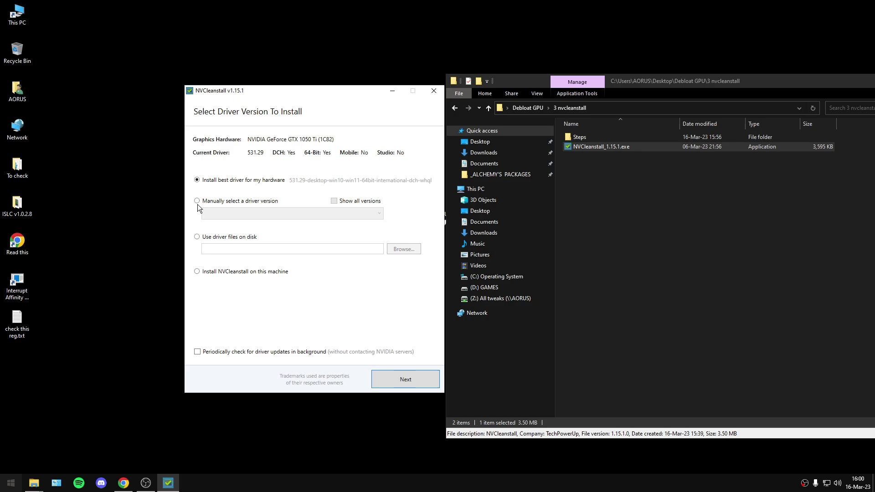
click(241, 202)
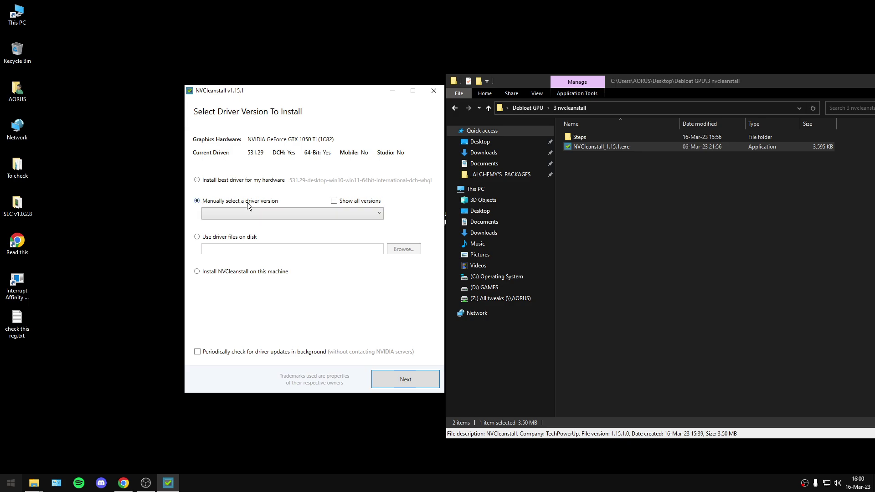
click(345, 204)
click(326, 215)
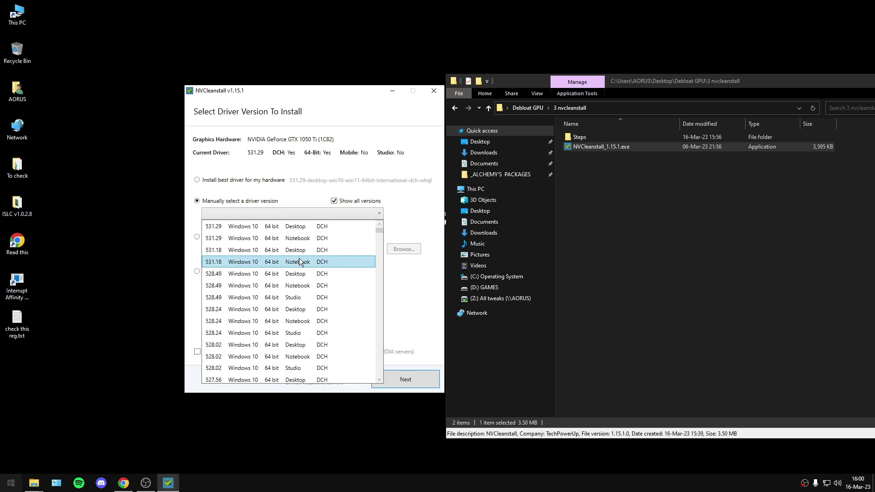
mouse_move(378, 240)
mouse_down()
mouse_move(379, 256)
mouse_move(381, 229)
mouse_up()
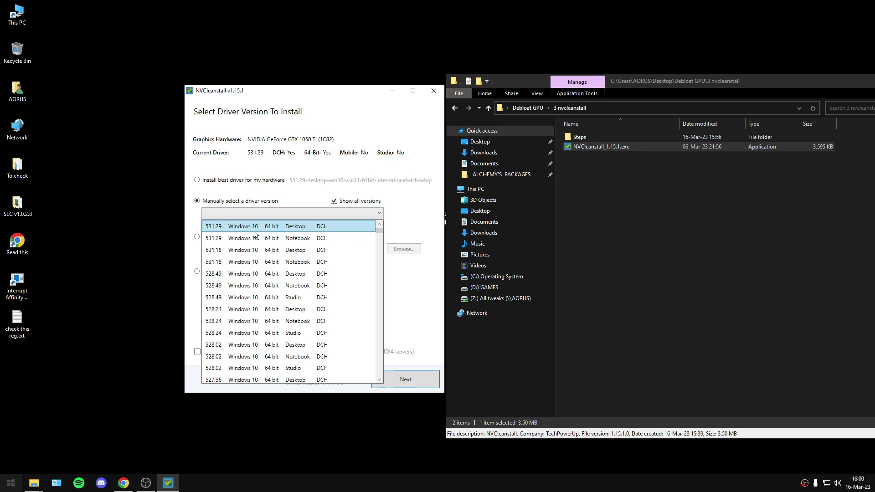
mouse_move(380, 228)
mouse_down()
mouse_move(376, 264)
mouse_move(377, 230)
mouse_up()
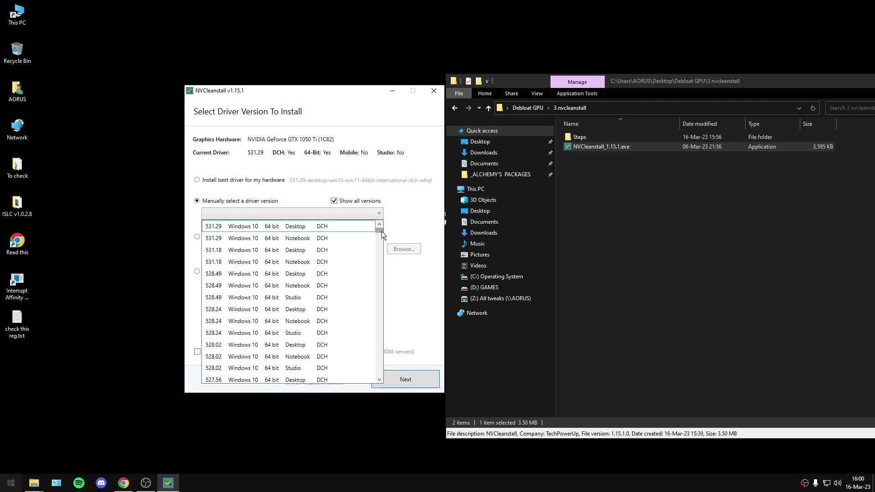
drag(381, 231, 380, 255)
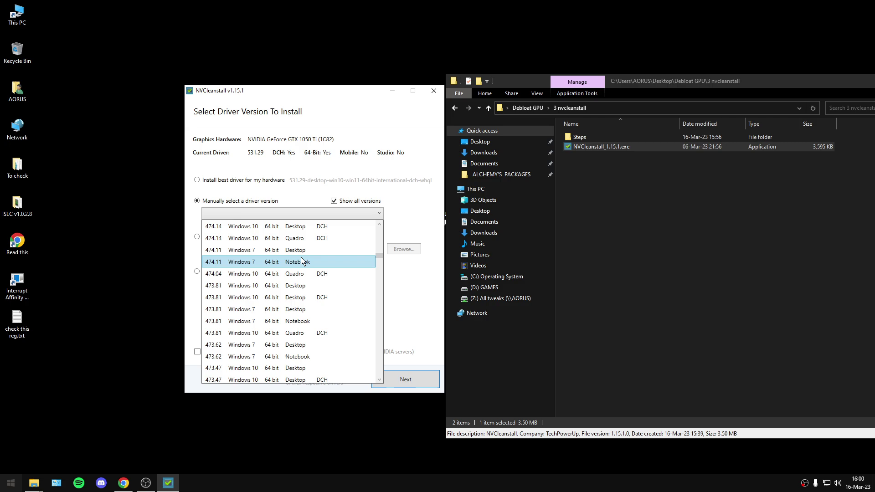
drag(379, 256, 378, 226)
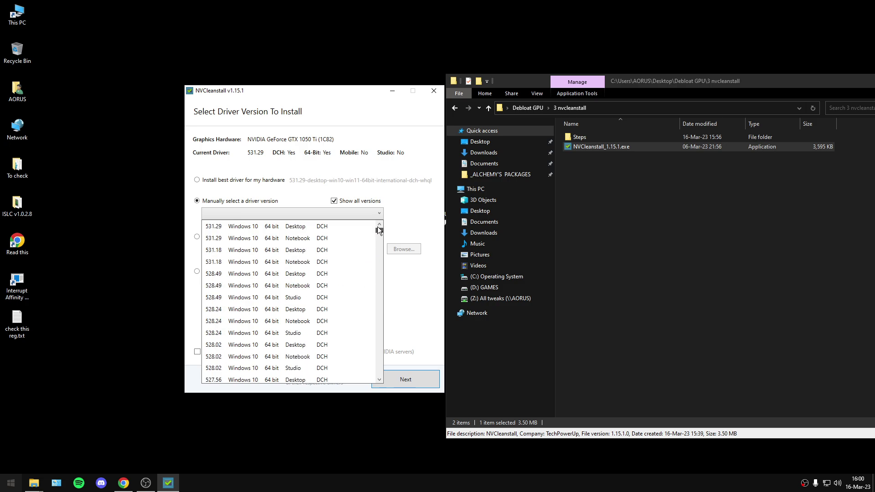
click(270, 227)
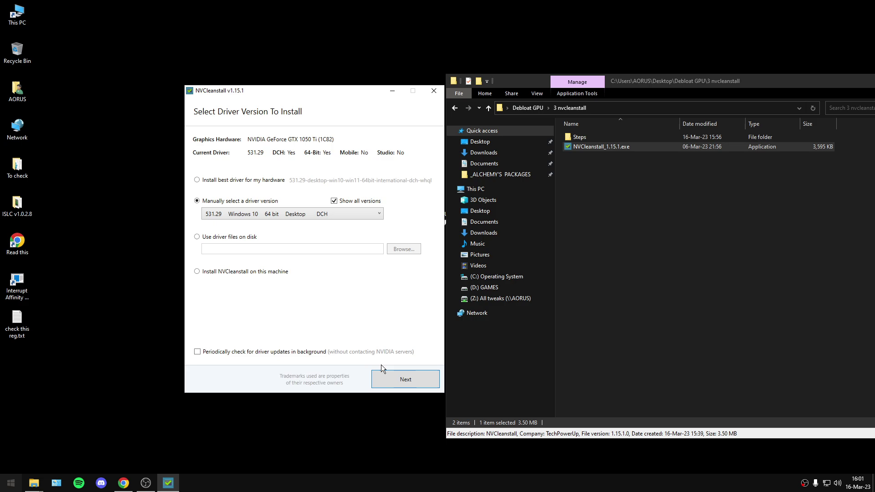
Step: On the components page, clear GeForce Experience, NV Container, NodeJS and Telemetry, keeping only Display Driver
click(405, 379)
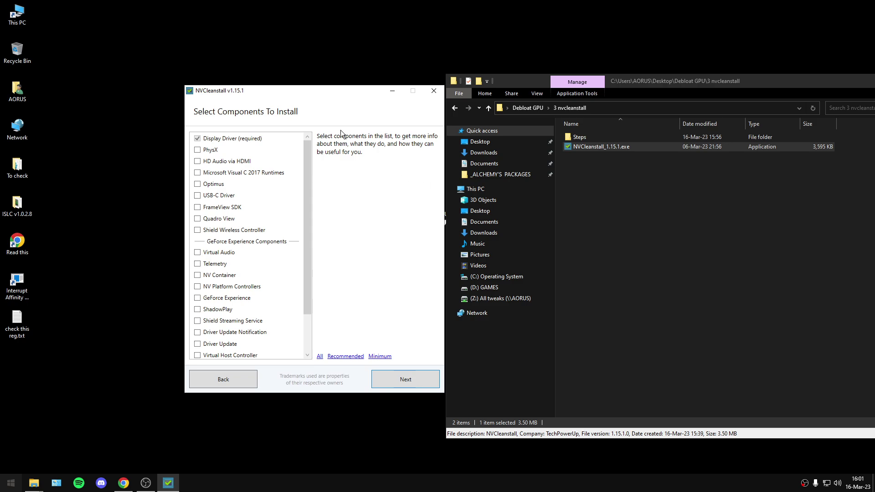
scroll(276, 215, down, 2)
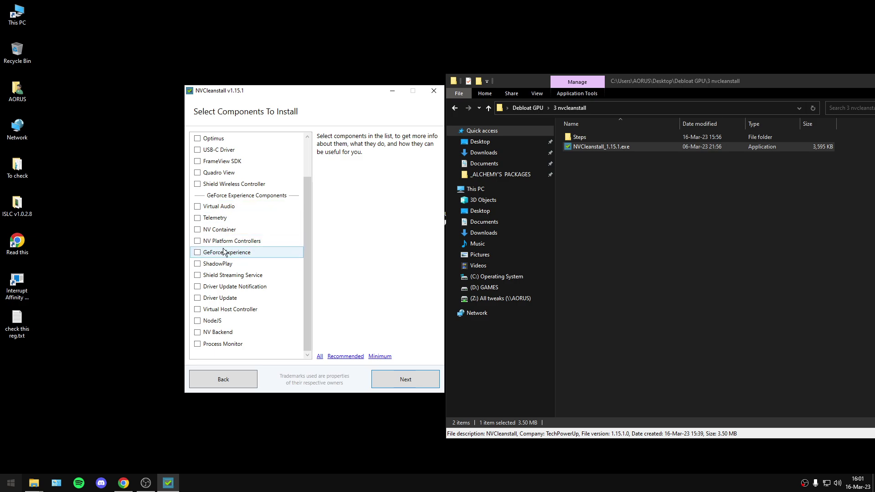
click(201, 253)
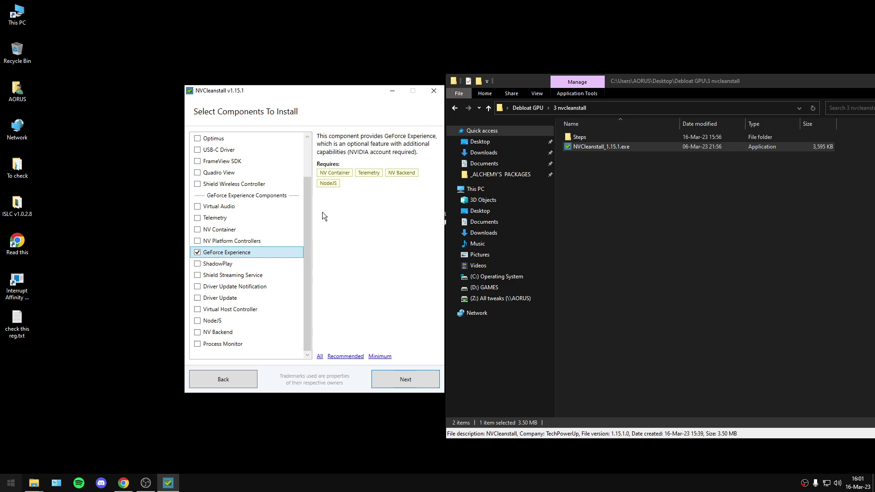
click(219, 230)
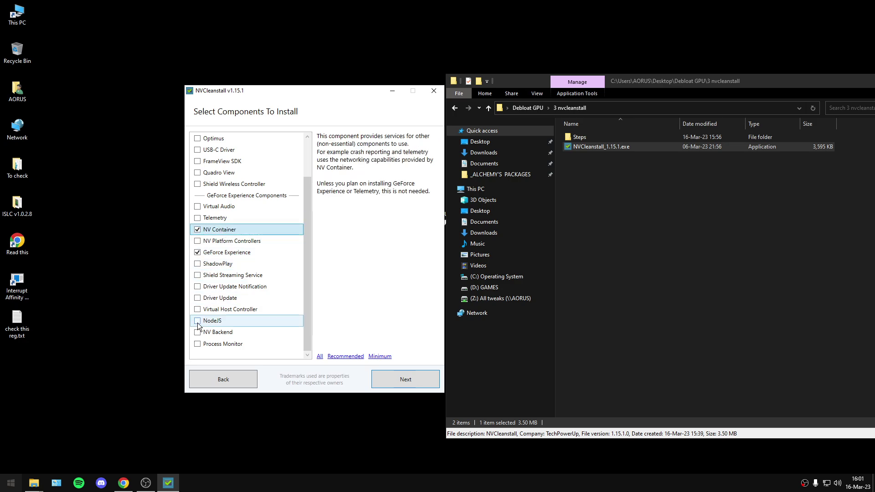
click(213, 320)
click(233, 253)
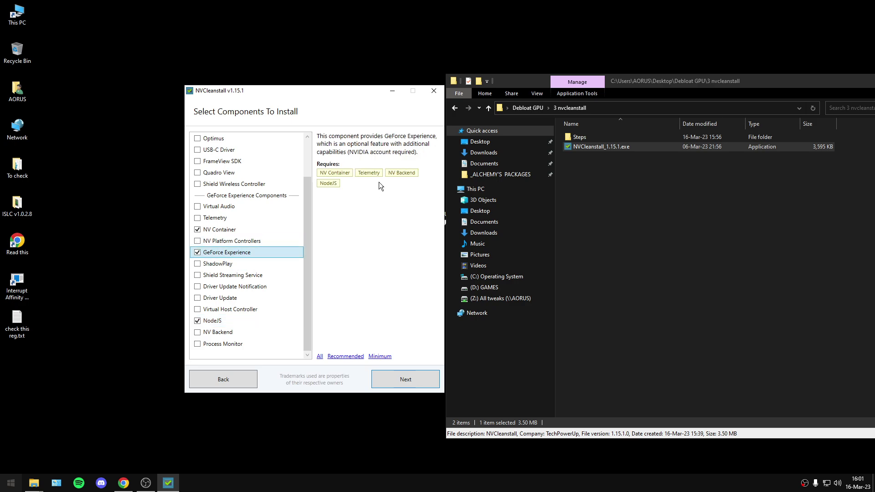
click(198, 219)
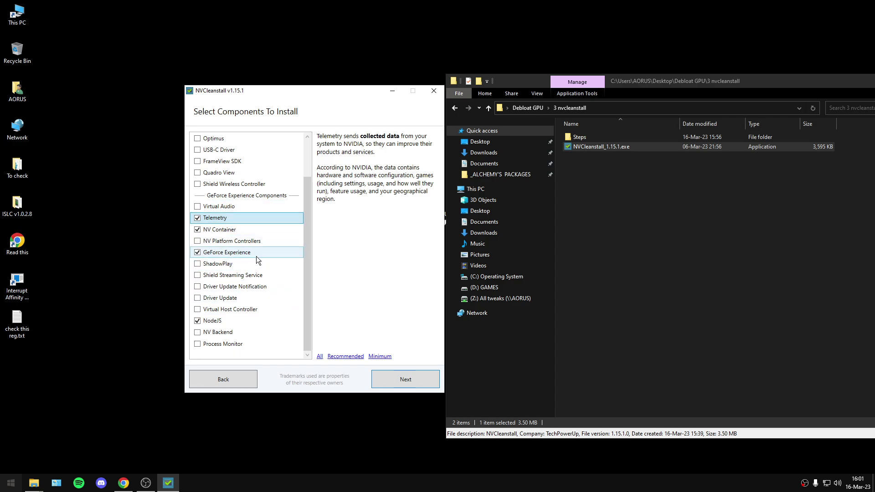
click(198, 321)
click(197, 252)
click(198, 229)
click(197, 218)
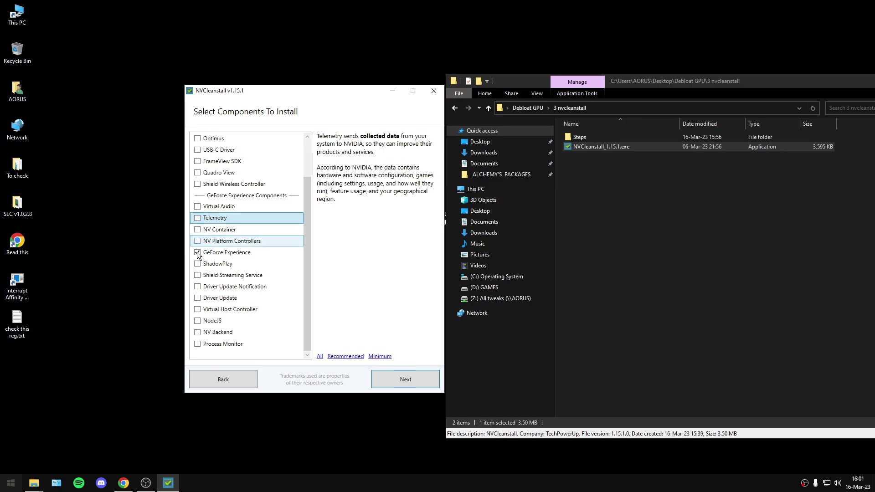
scroll(232, 217, up, 2)
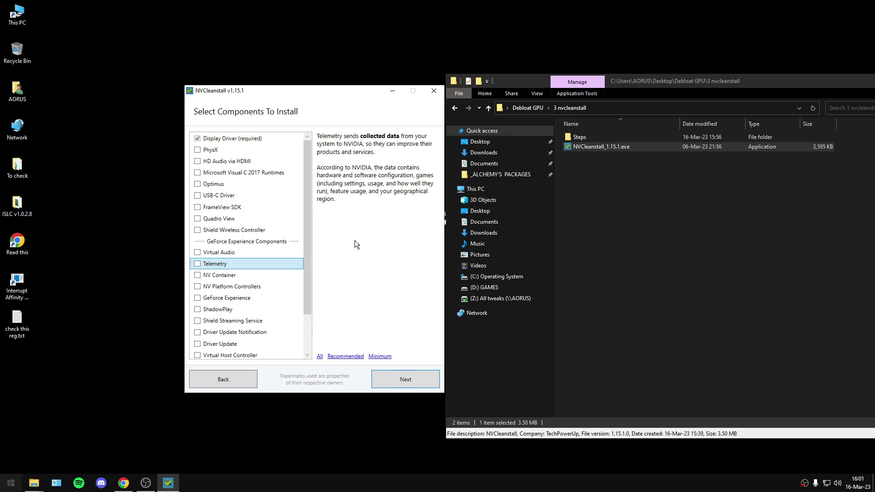
Step: Close NVCleanstall, open 1.png in the Steps folder, and page forward to 3.png
click(434, 90)
drag(508, 81, 359, 98)
double_click(447, 152)
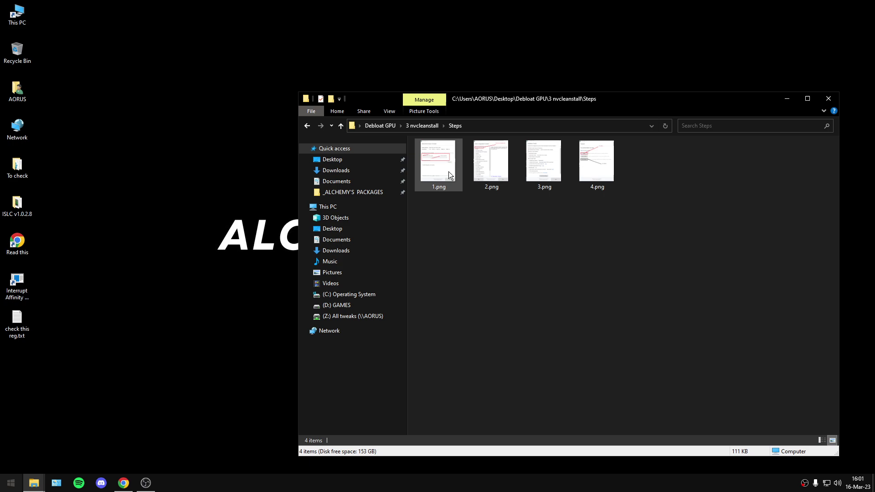
double_click(448, 170)
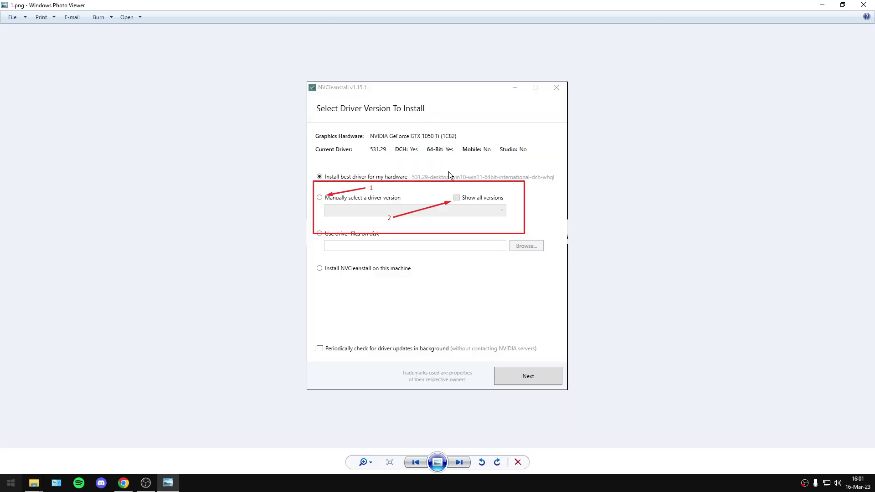
click(459, 463)
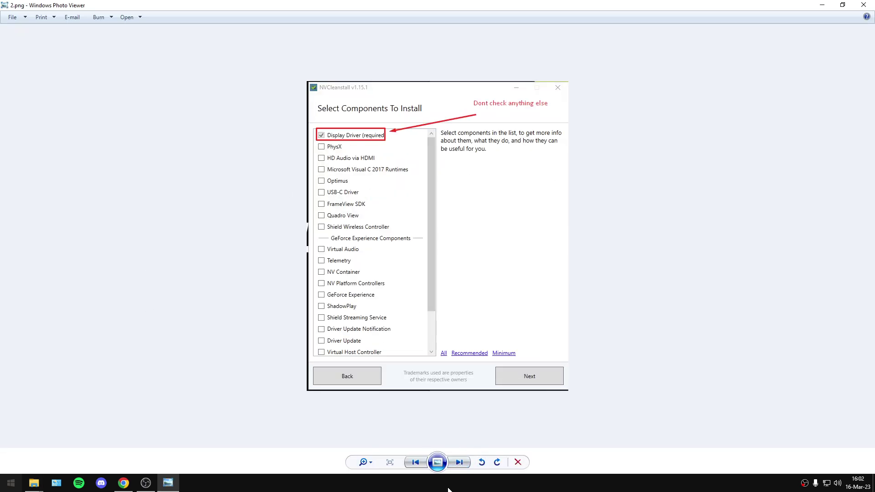
click(459, 463)
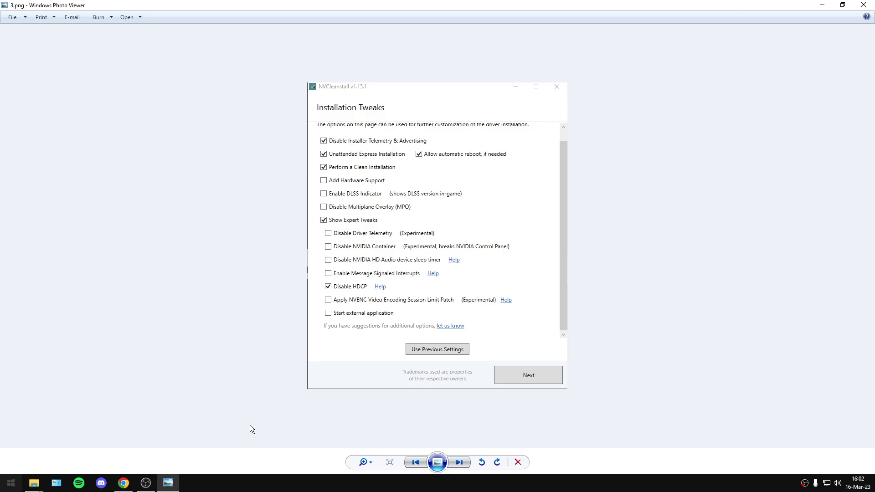
Step: Read the HDCP definition in Chrome's 'what is HDCP nvidia' search results
click(124, 483)
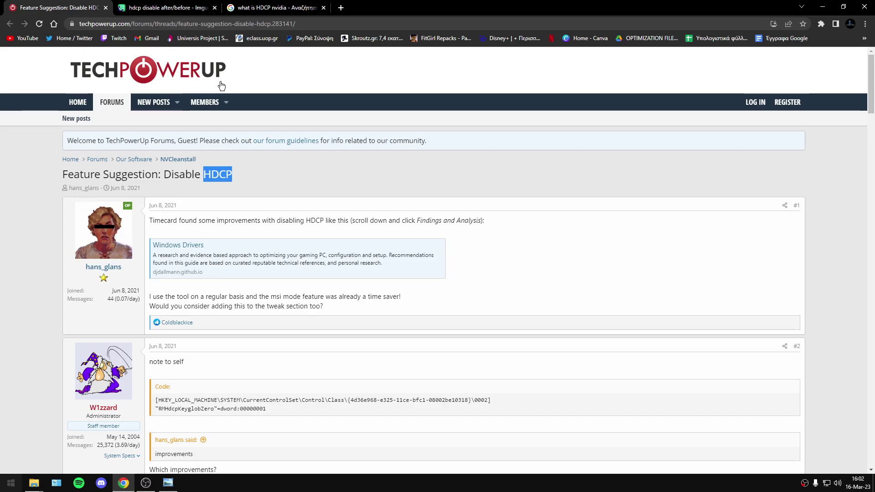
click(258, 6)
drag(106, 137, 304, 134)
click(130, 135)
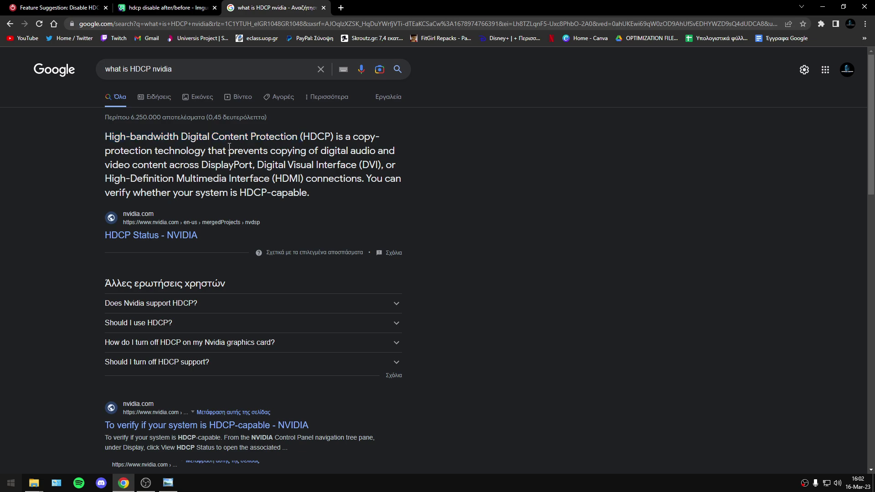
drag(130, 135, 80, 141)
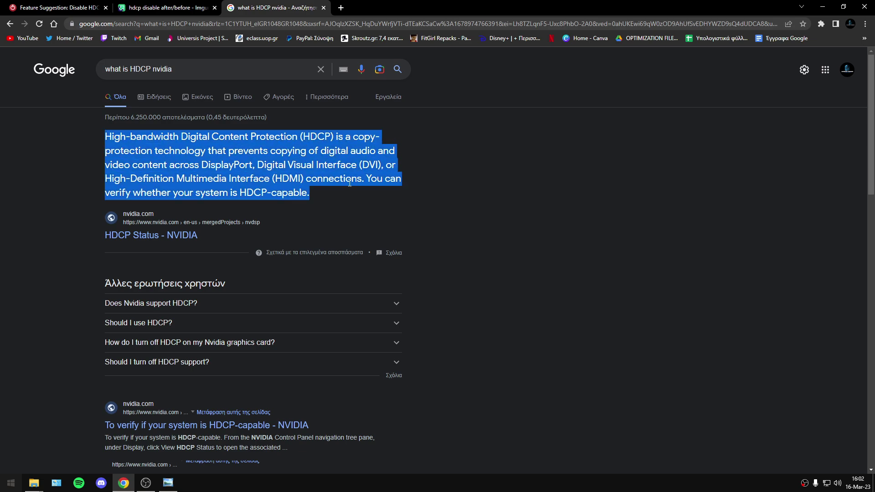
click(285, 198)
drag(308, 210, 56, 147)
click(205, 177)
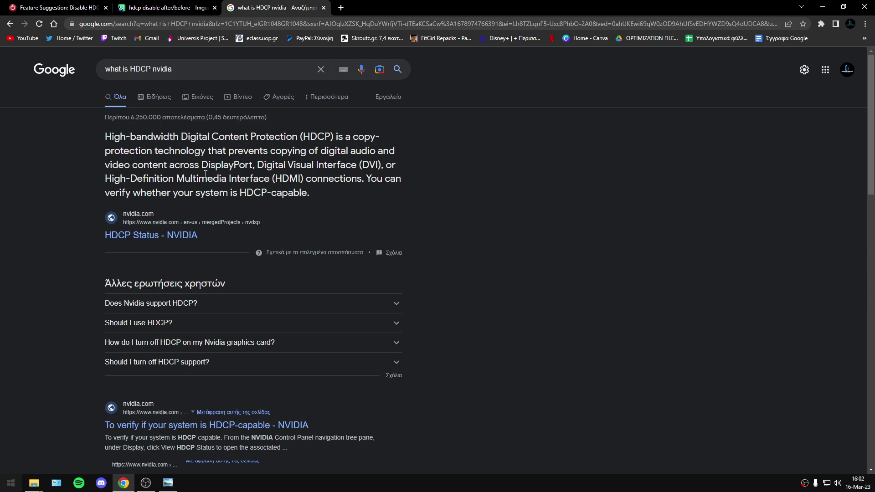
Step: View the HDCP before/after album and the TechPowerUp thread's latency comparison
click(159, 7)
scroll(93, 254, down, 10)
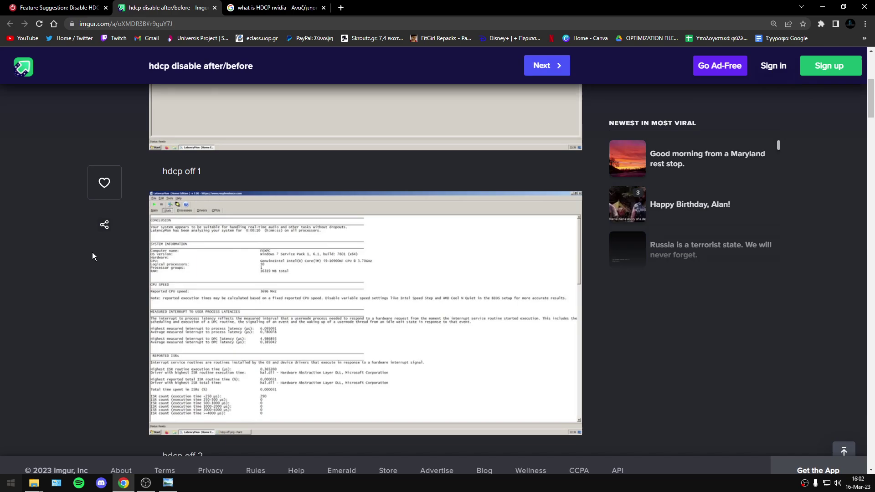
key(ctrl+shift+Tab)
scroll(397, 270, down, 10)
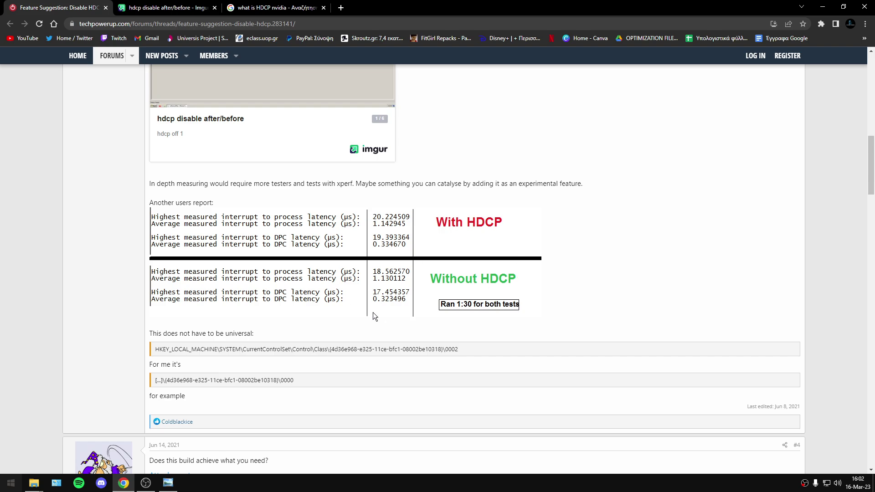
Step: Show 4.png's Finished screen with Install and Build Package options, then restore the viewer window
click(168, 483)
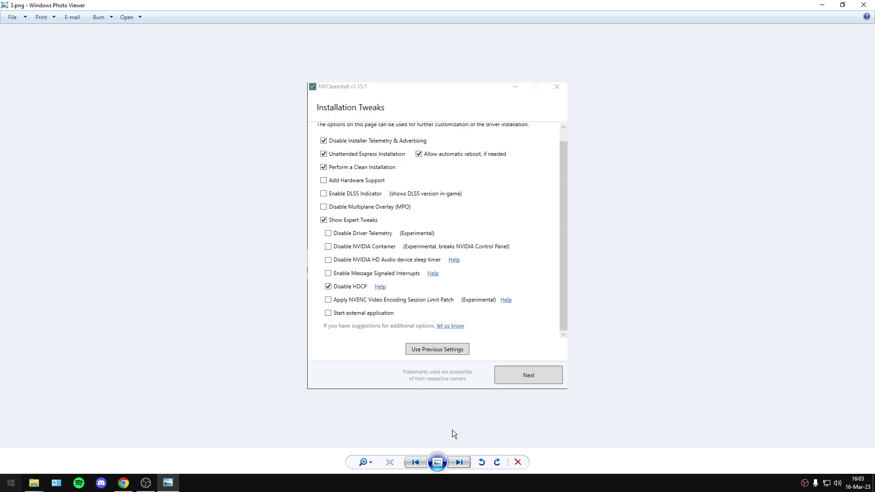
click(458, 462)
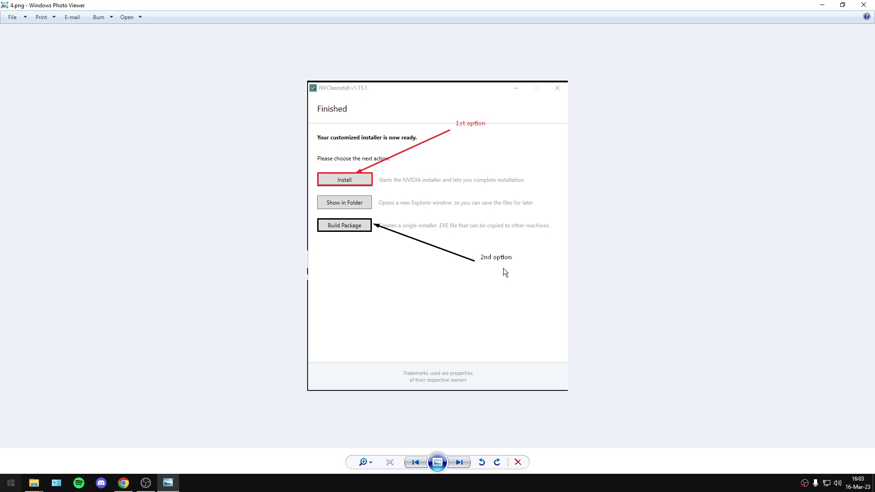
click(842, 4)
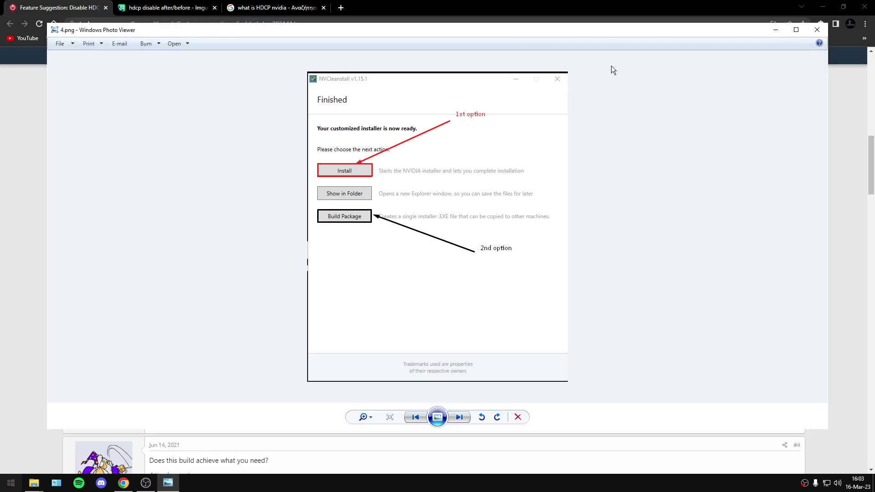
Step: Close the screenshot viewer and select screenshots 1.png to 4.png in the Steps folder
click(815, 31)
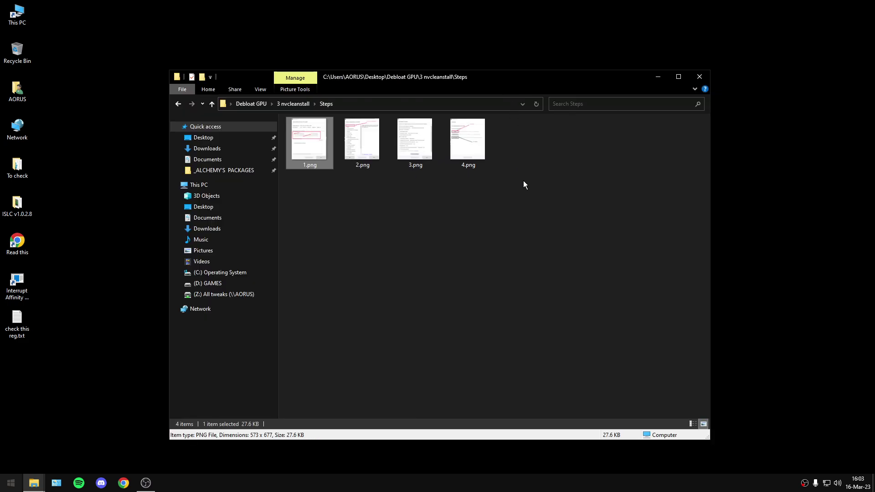
drag(524, 159, 540, 188)
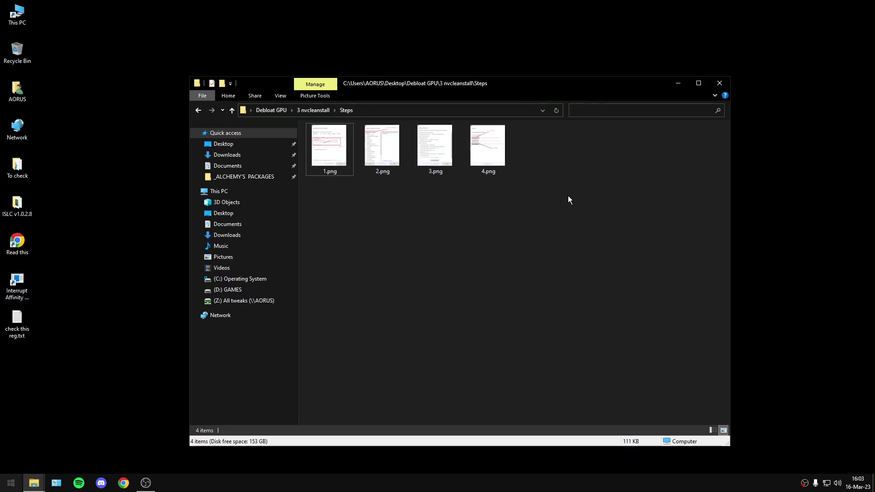